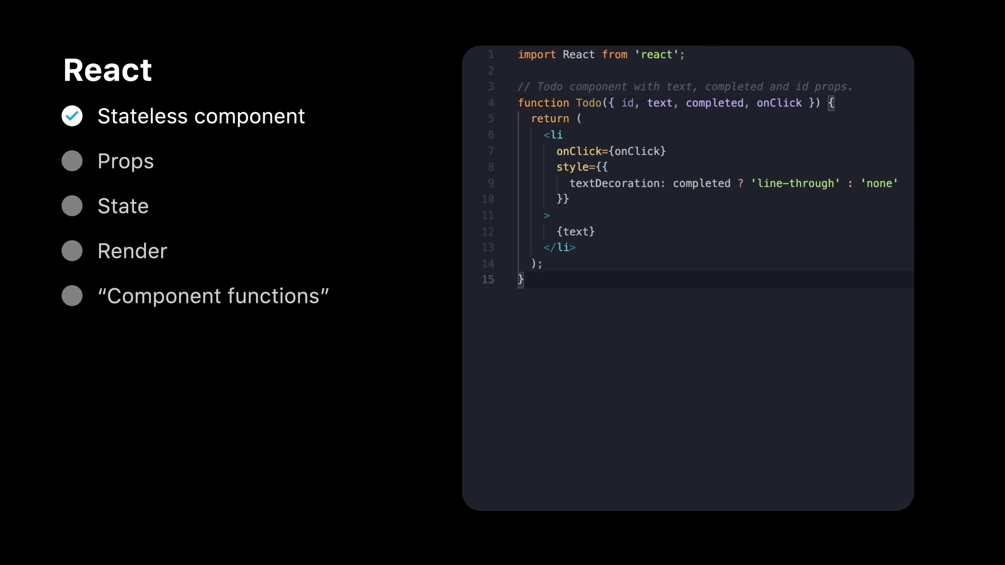
Write TodoList's toggleTodo function and accept Copilot's return block rendering each Todo
{"action": "key", "text": "Return"}
{"action": "key", "text": "Return"}
{"action": "type", "text": "// Todo l"}
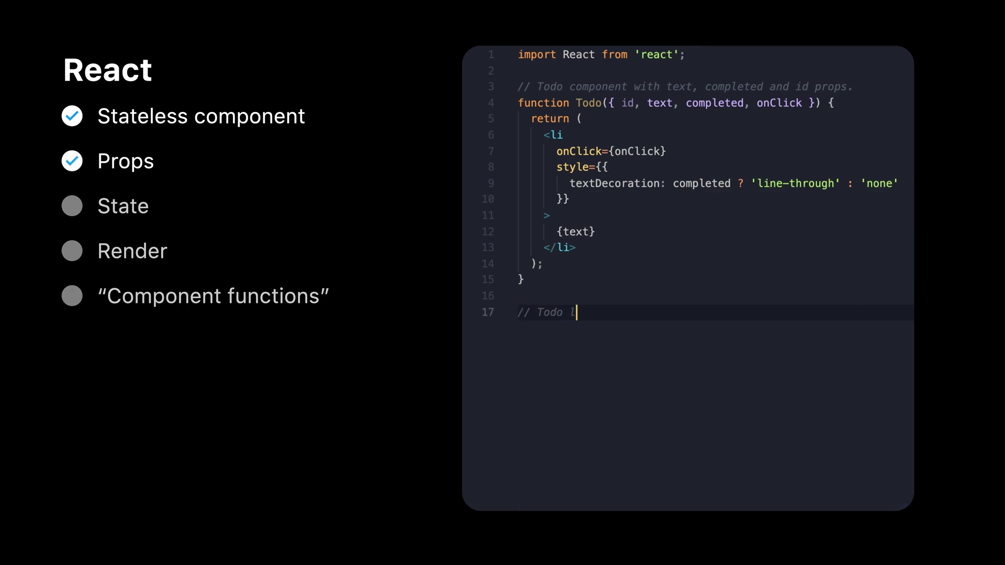
{"action": "type", "text": "todos from a state."}
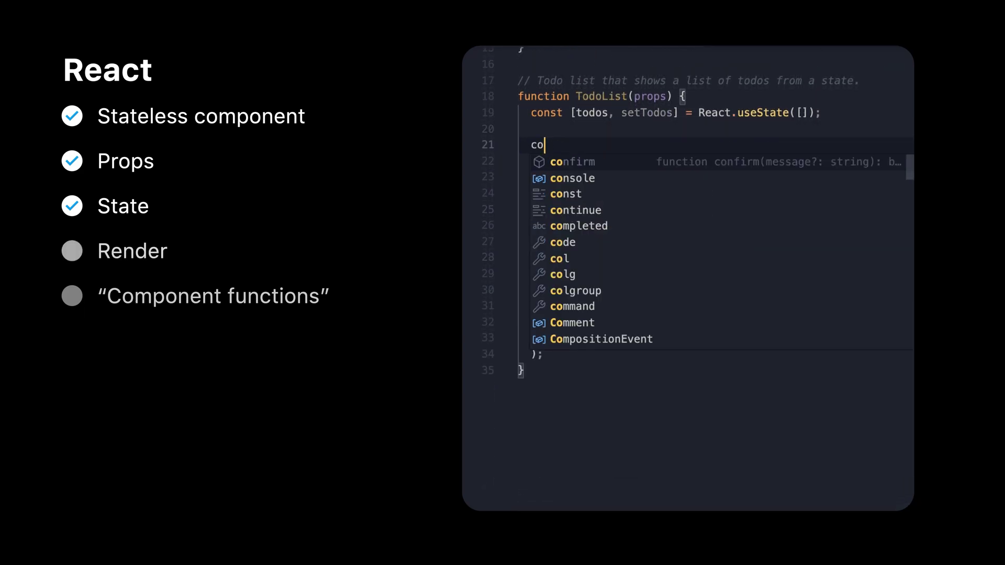
{"action": "type", "text": "nst toggleTodo = todo => {"}
{"action": "key", "text": "Return"}
{"action": "type", "text": "setTodos(todos.map(t => t.id === todo.id ? Object.assign({}, t, { completed: !t.completed })"}
{"action": "key", "text": "Return"}
{"action": "type", "text": ")); };"}
{"action": "left_click", "coordinate": [713, 352]}
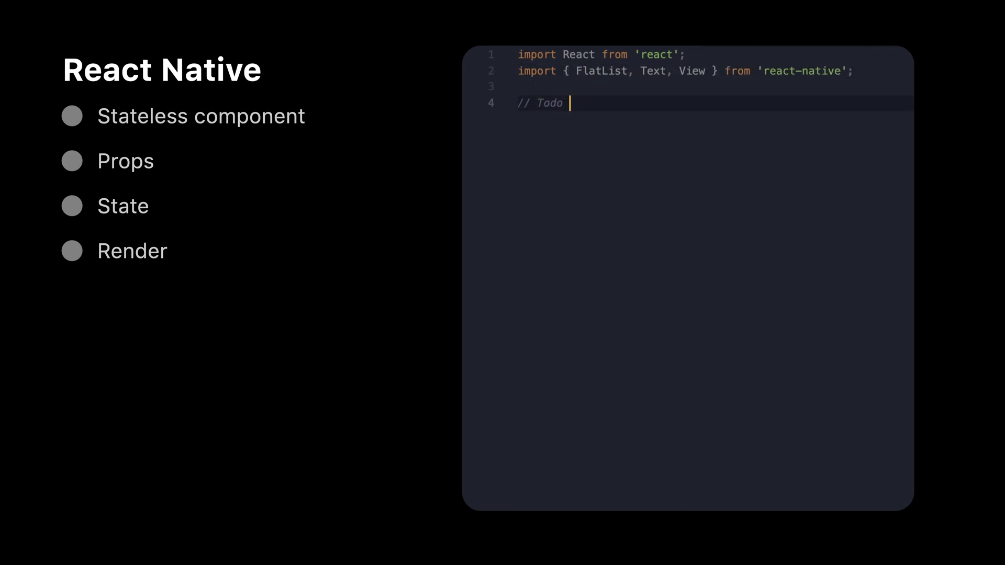
{"action": "type", "text": "component with completed, text and onPress handler"}
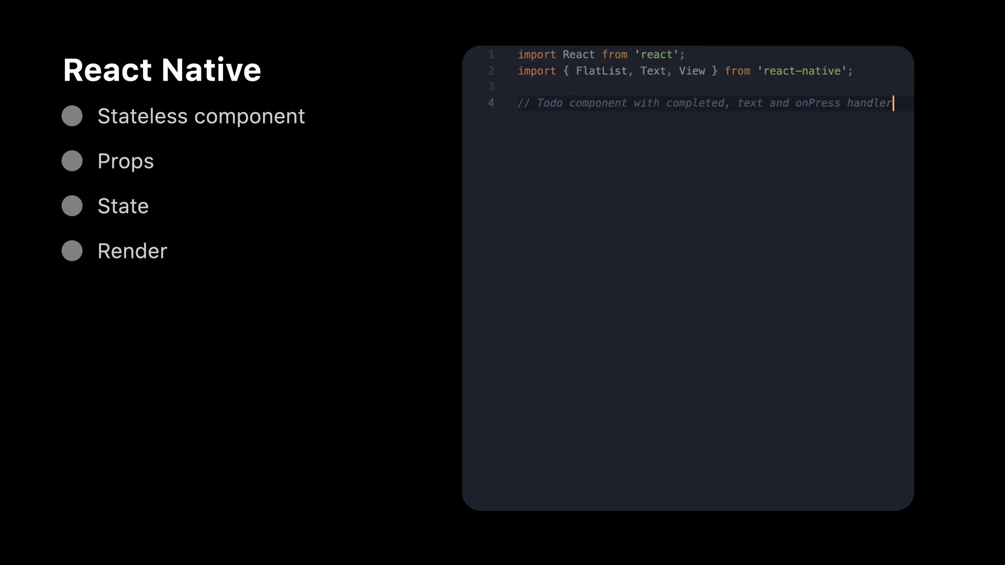
{"action": "type", "text": "."}
Finish the React Native Todo comment and begin the function Todo declaration below it
{"action": "key", "text": "Return"}
{"action": "type", "text": "function Todo"}
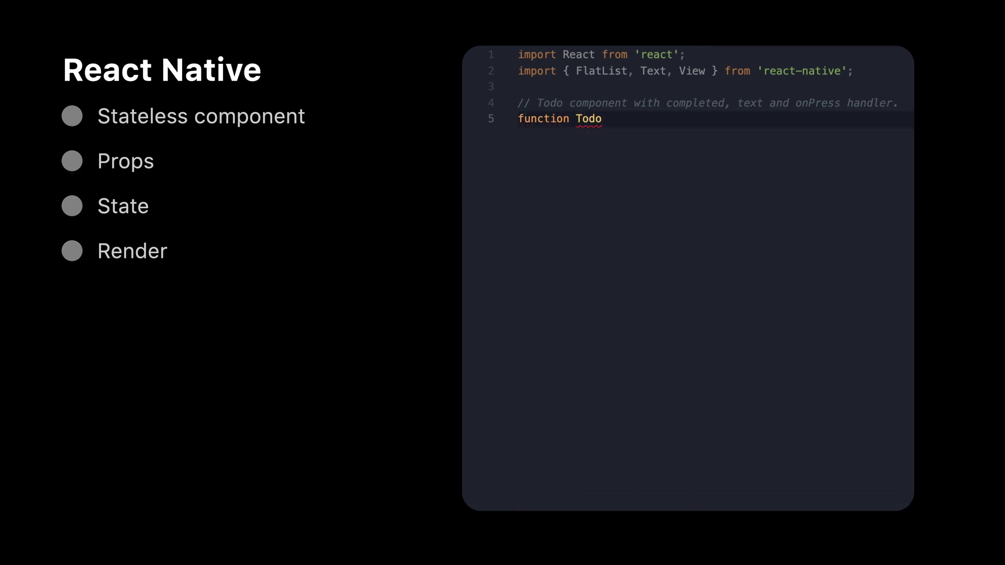